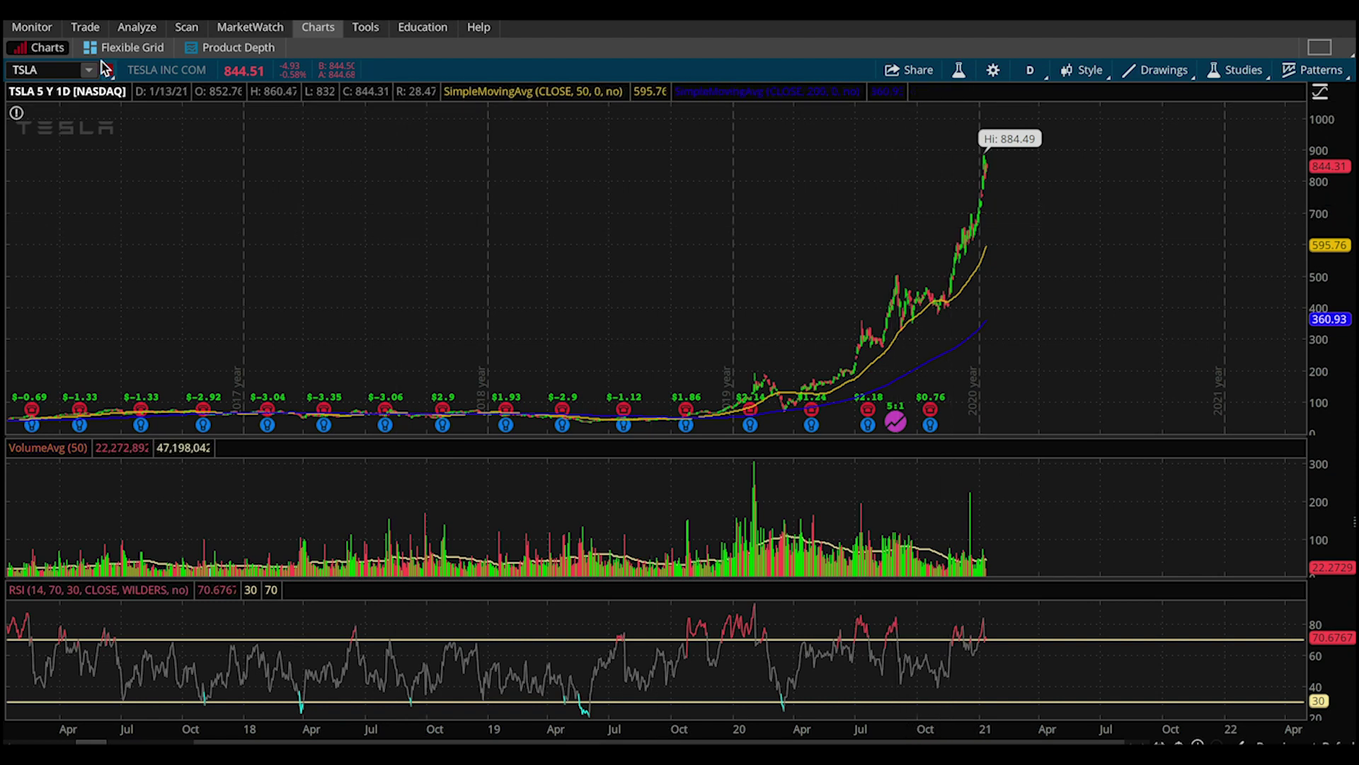
Step: Copy the TSLA 26 FEB 21 850 call symbol .TSLA210226C850 from the option chain, then return to Charts
click(81, 33)
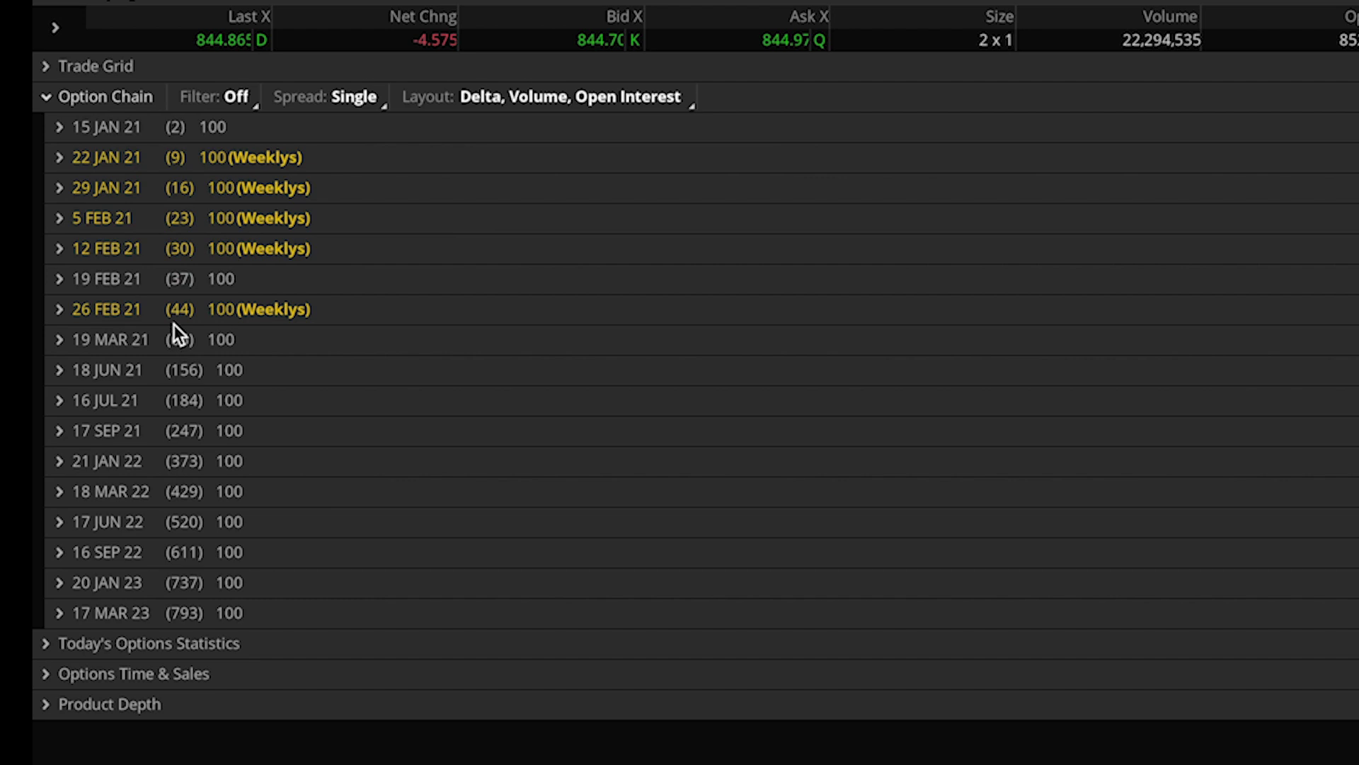
mouse_move(177, 313)
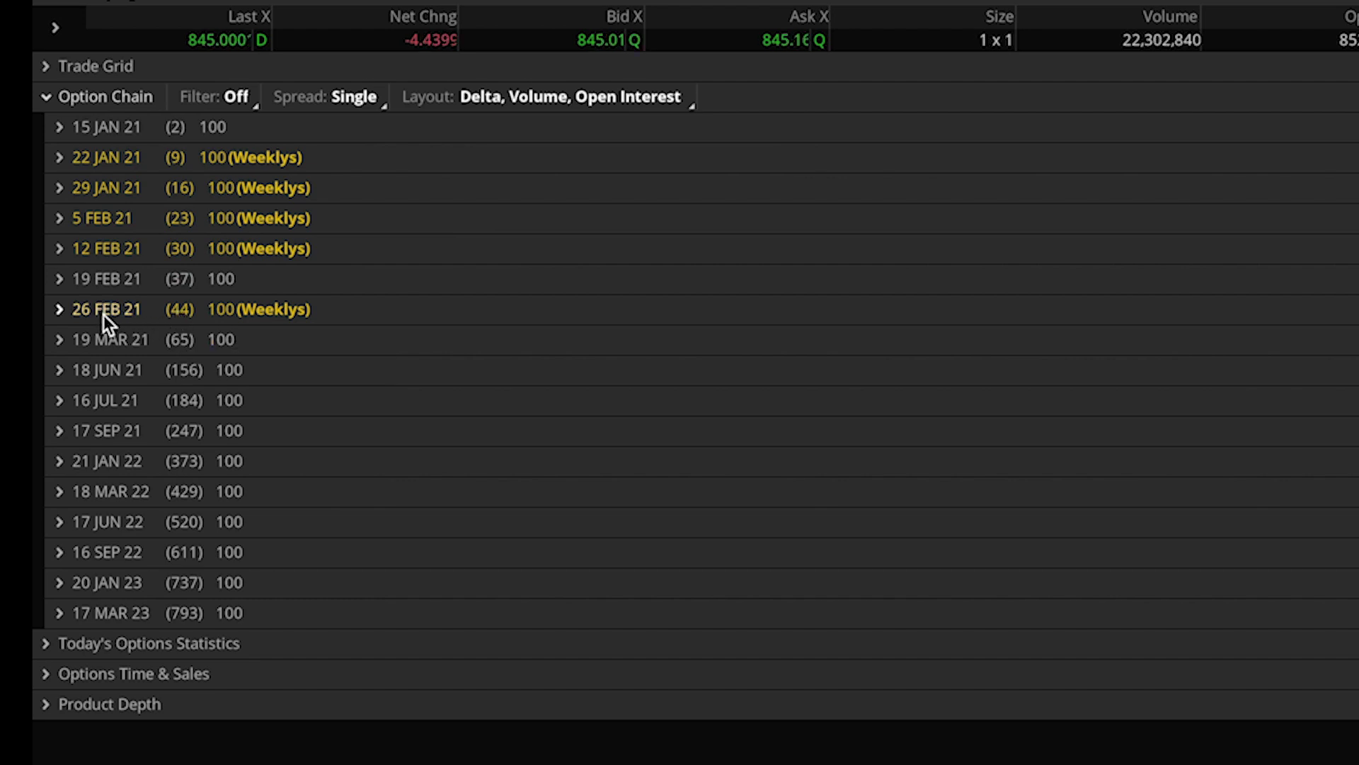
click(66, 311)
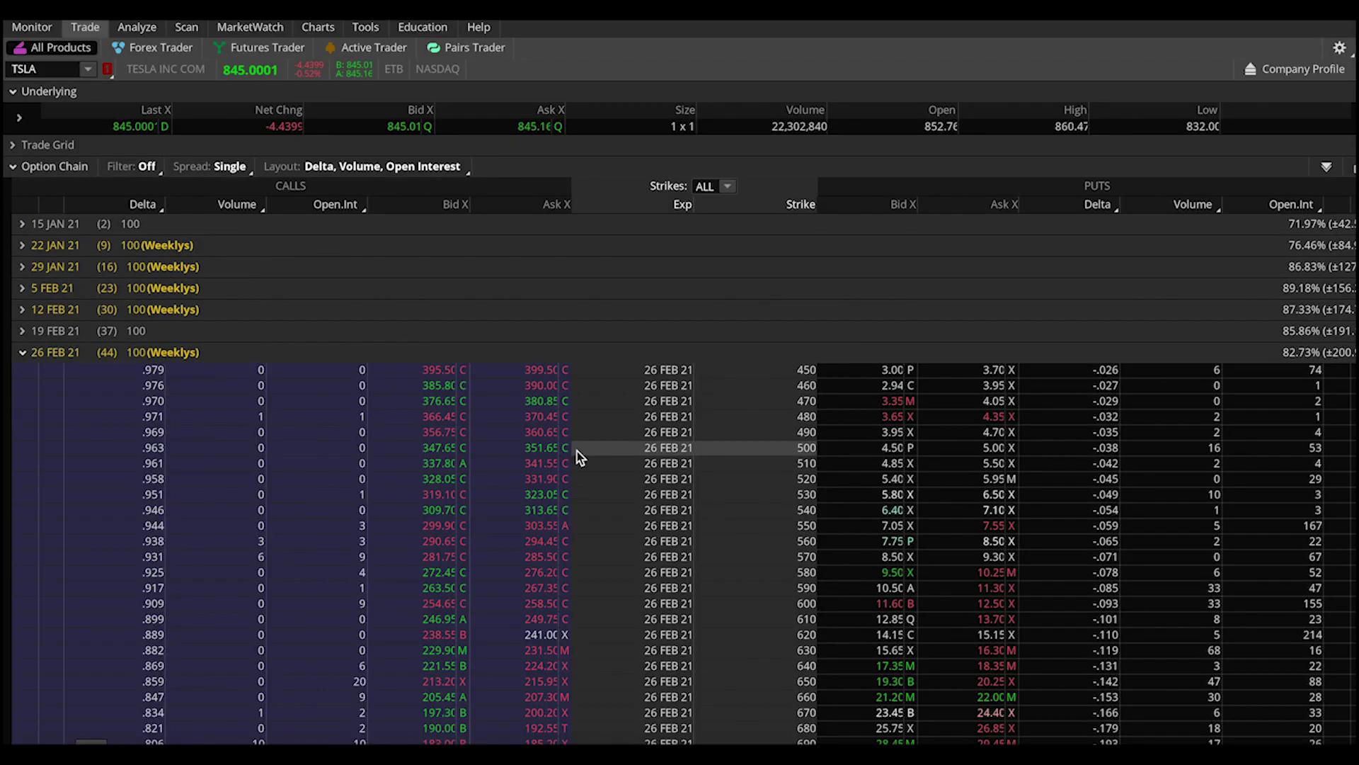
scroll(577, 451, down, 15)
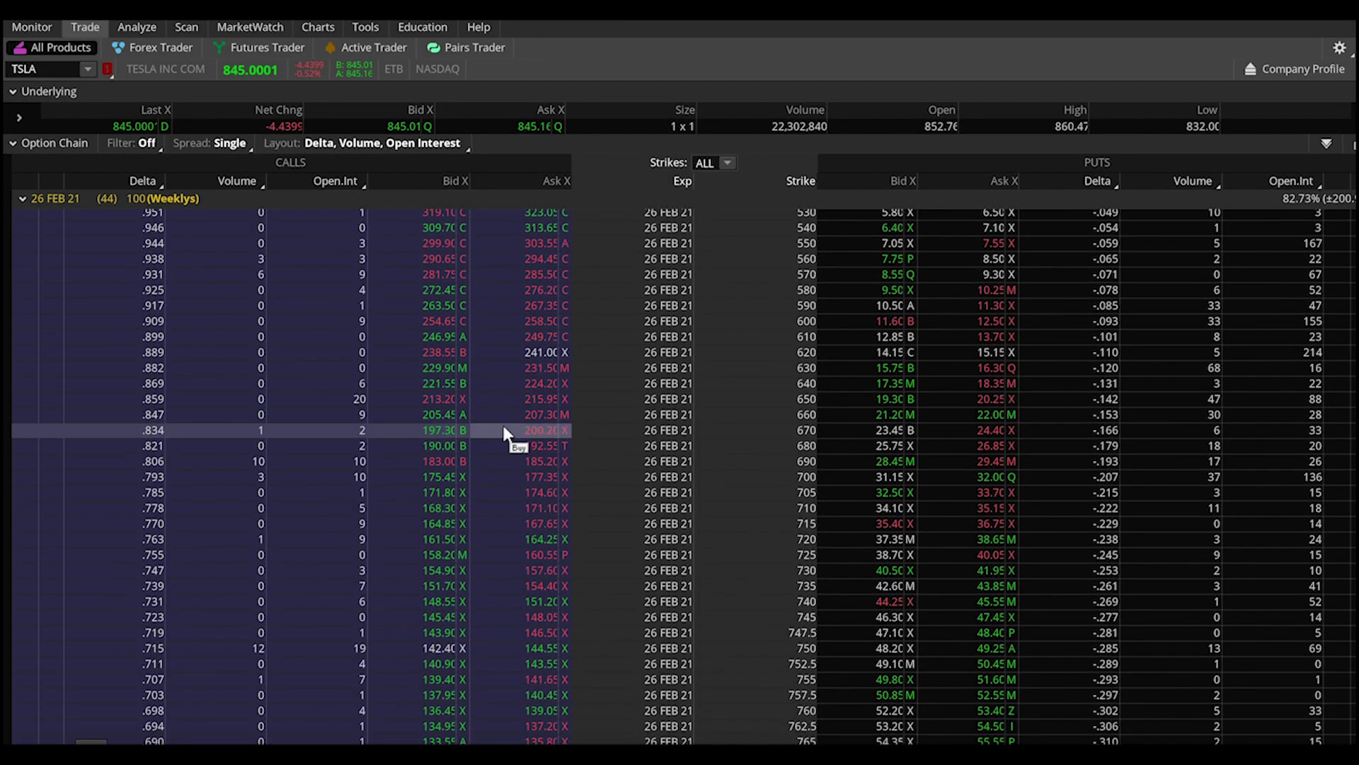
scroll(503, 427, down, 7)
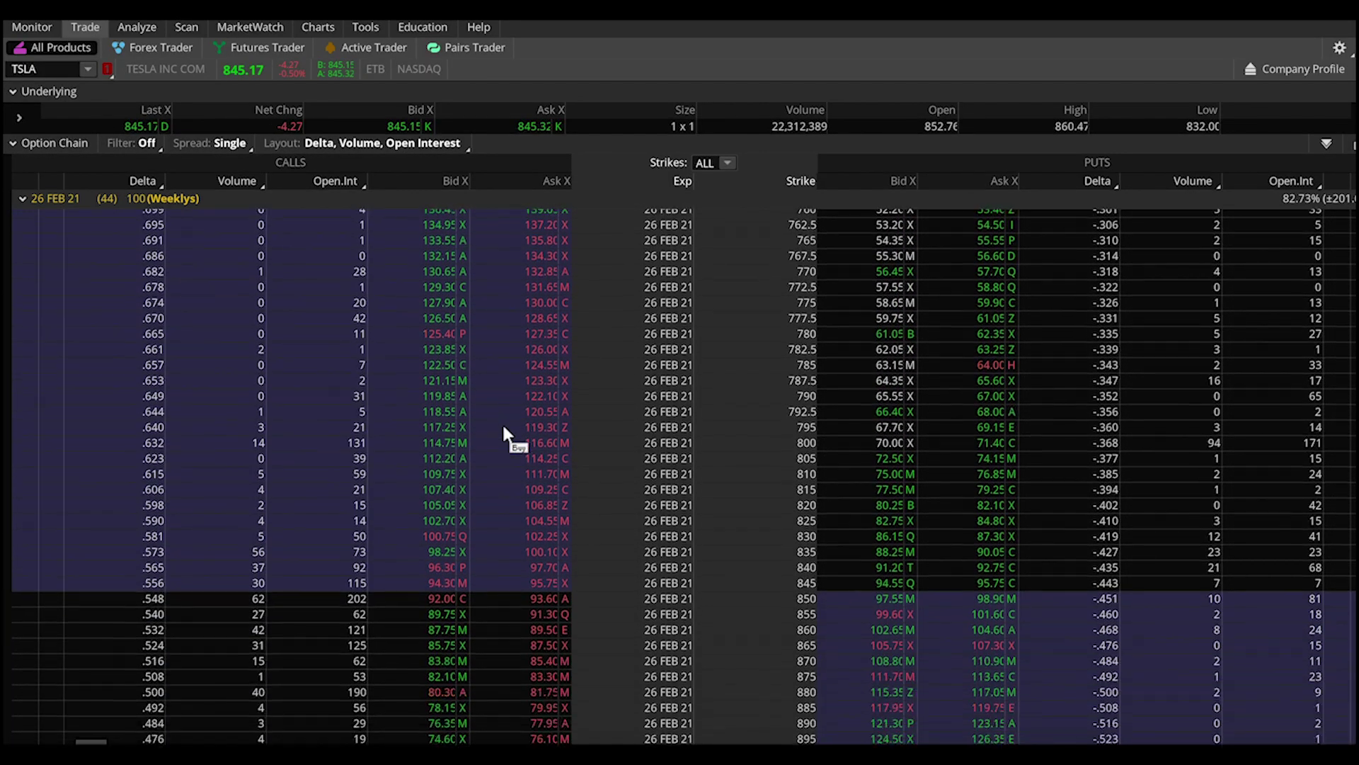
scroll(504, 428, down, 2)
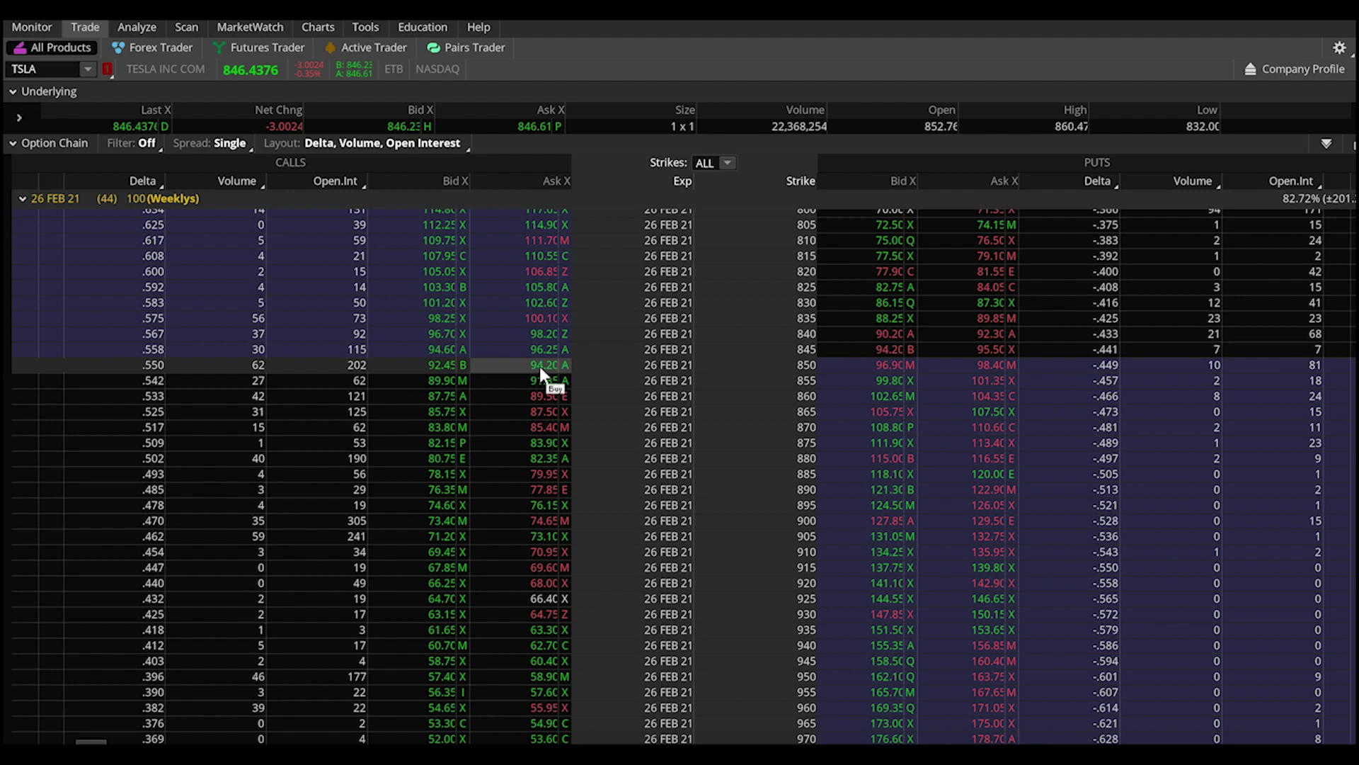
right_click(539, 366)
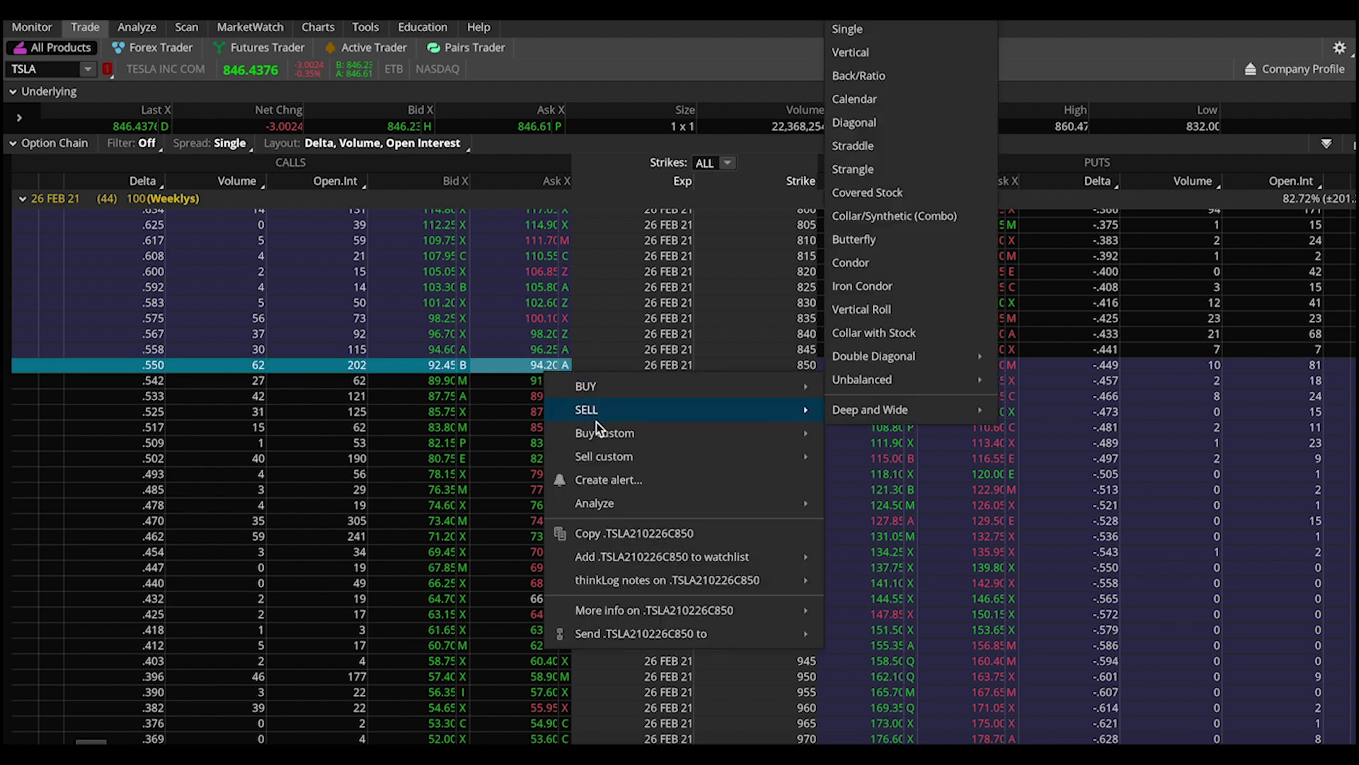
click(634, 534)
mouse_move(186, 32)
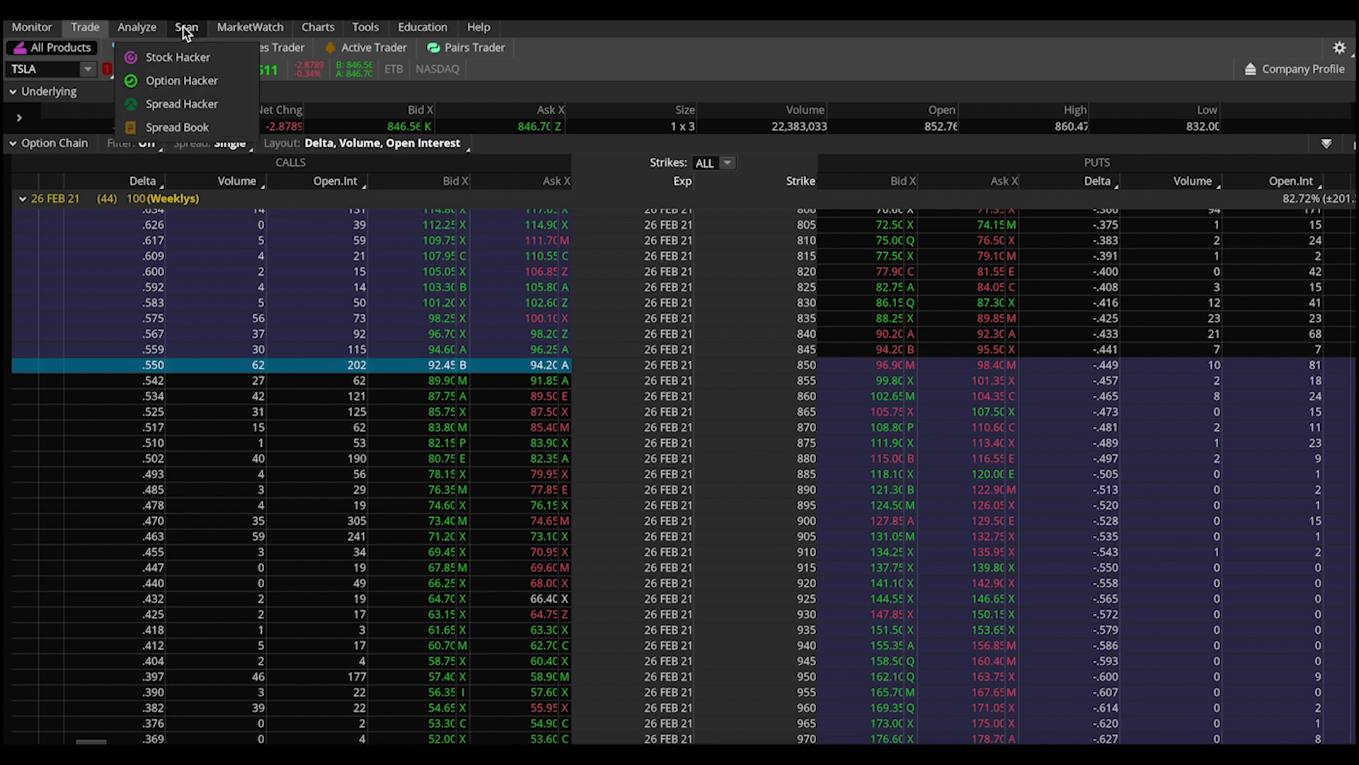
click(314, 31)
Step: Chart the pasted TSLA 26 FEB 21 850 call option symbol
click(41, 71)
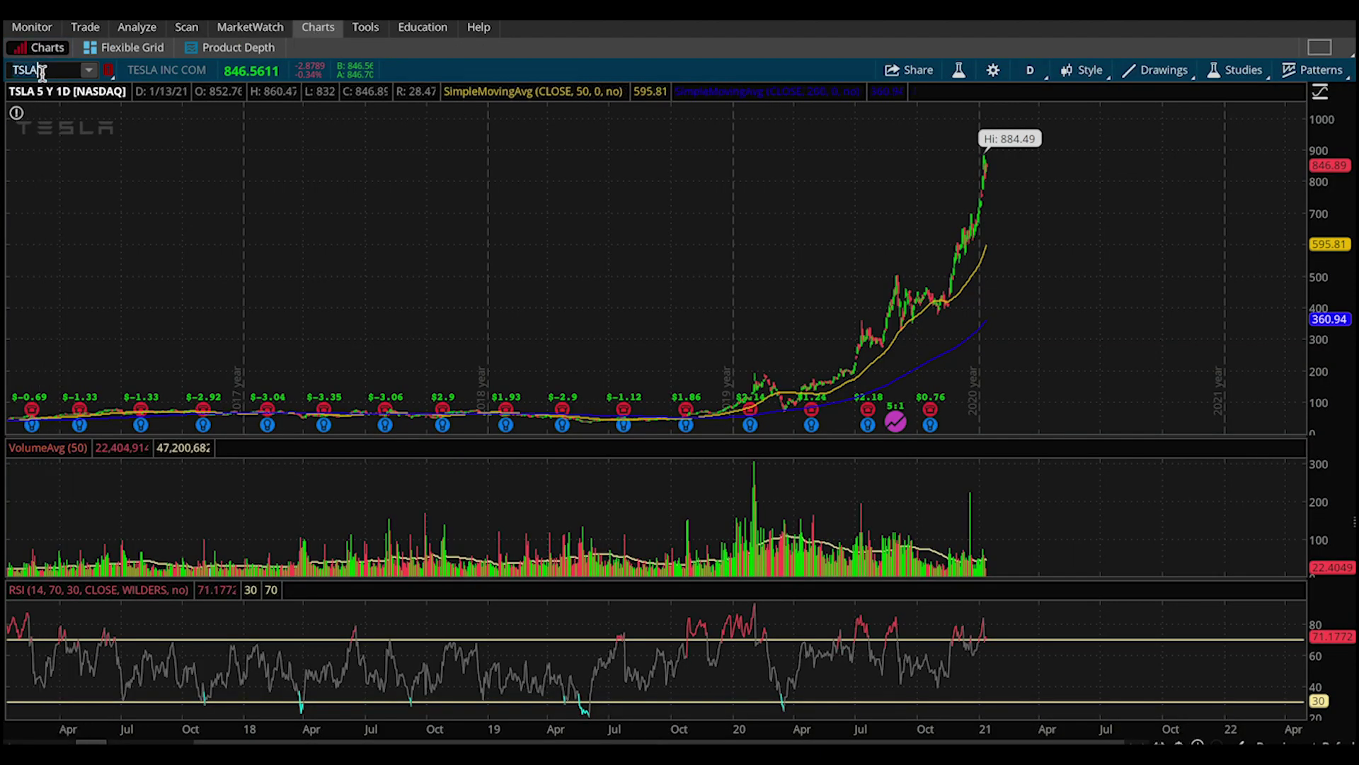
key(ctrl+v)
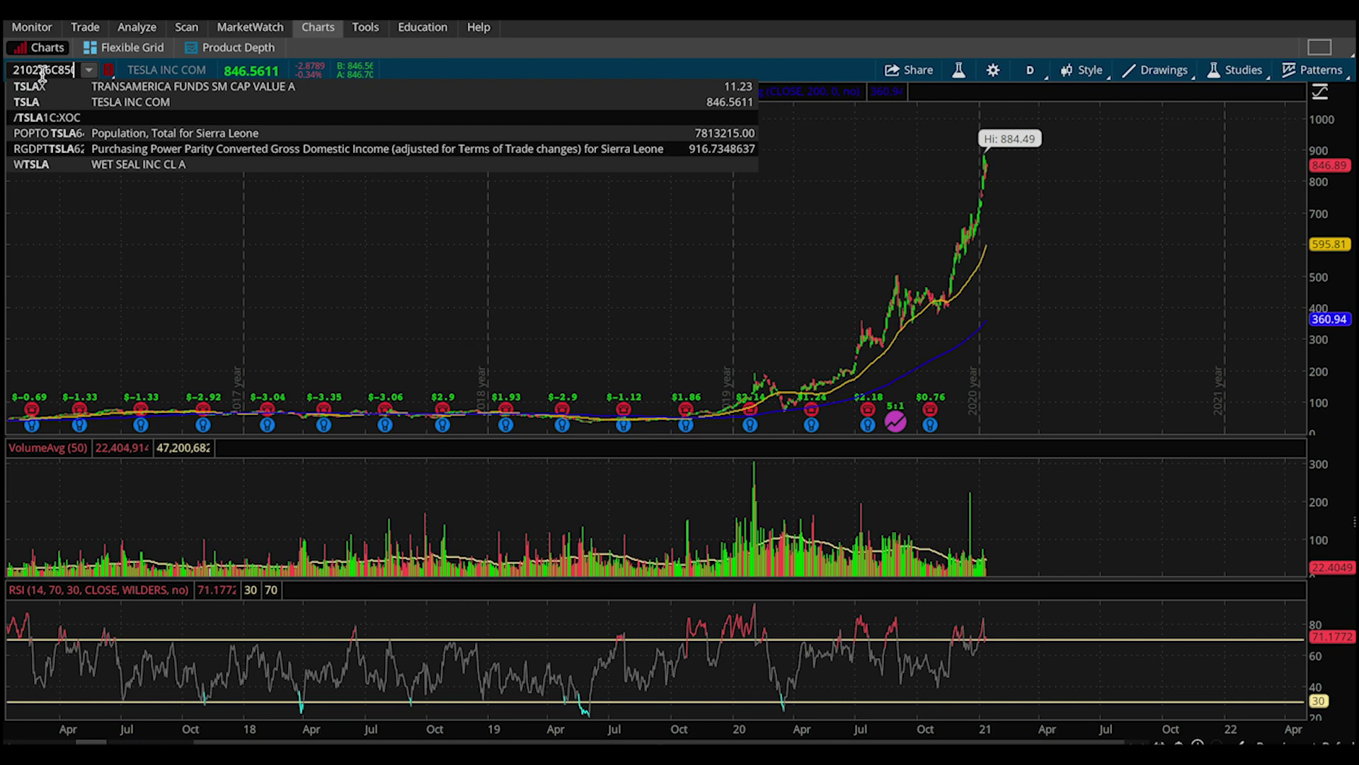
key(Return)
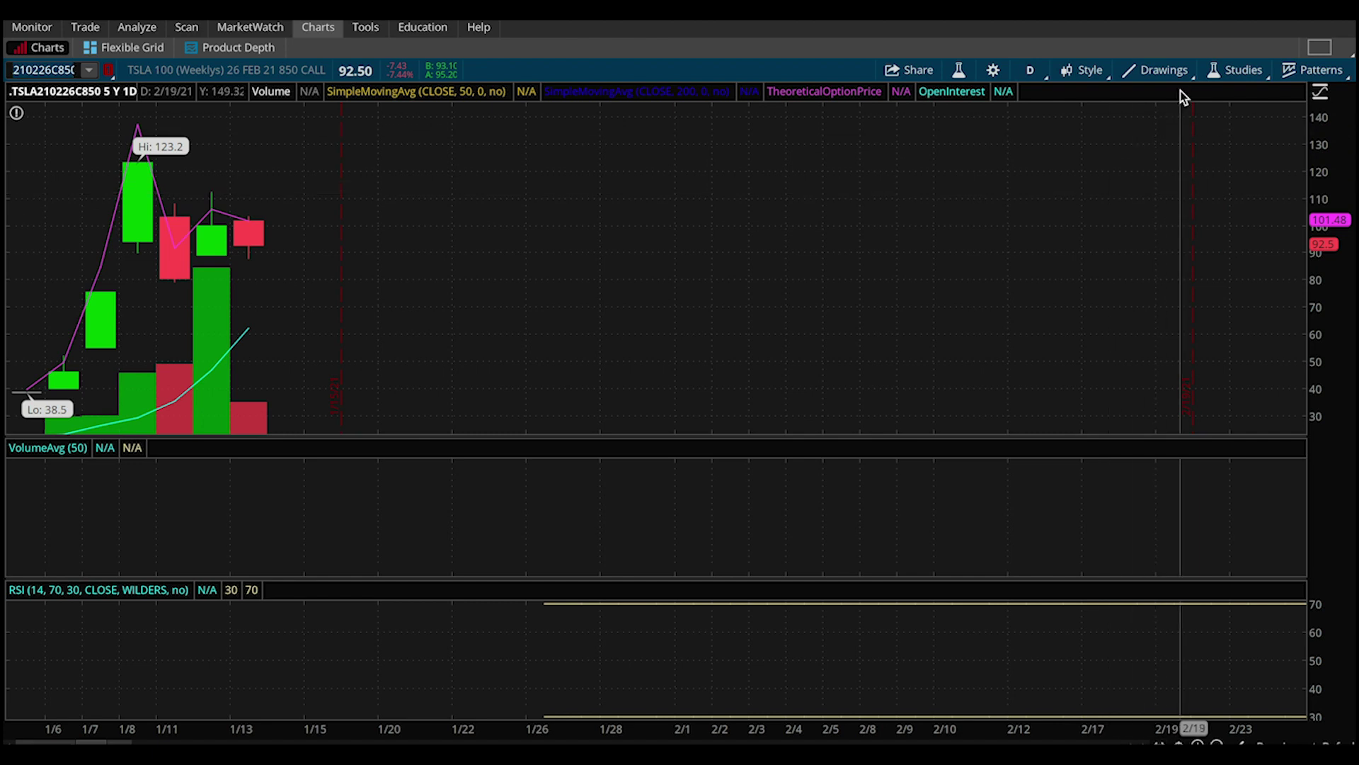
Step: In Edit studies, remove OpenInterest from the volume area and re-add the OpenInterest study
click(1250, 76)
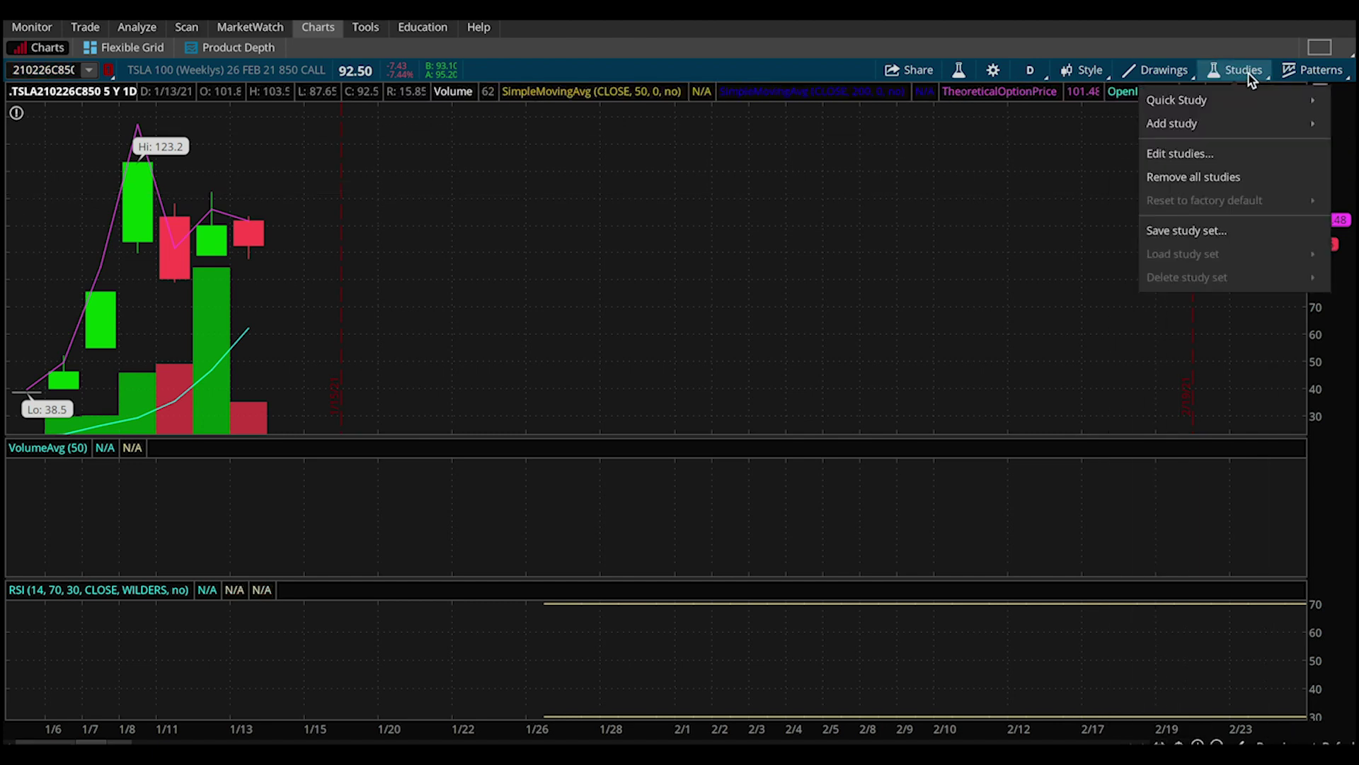
click(1210, 151)
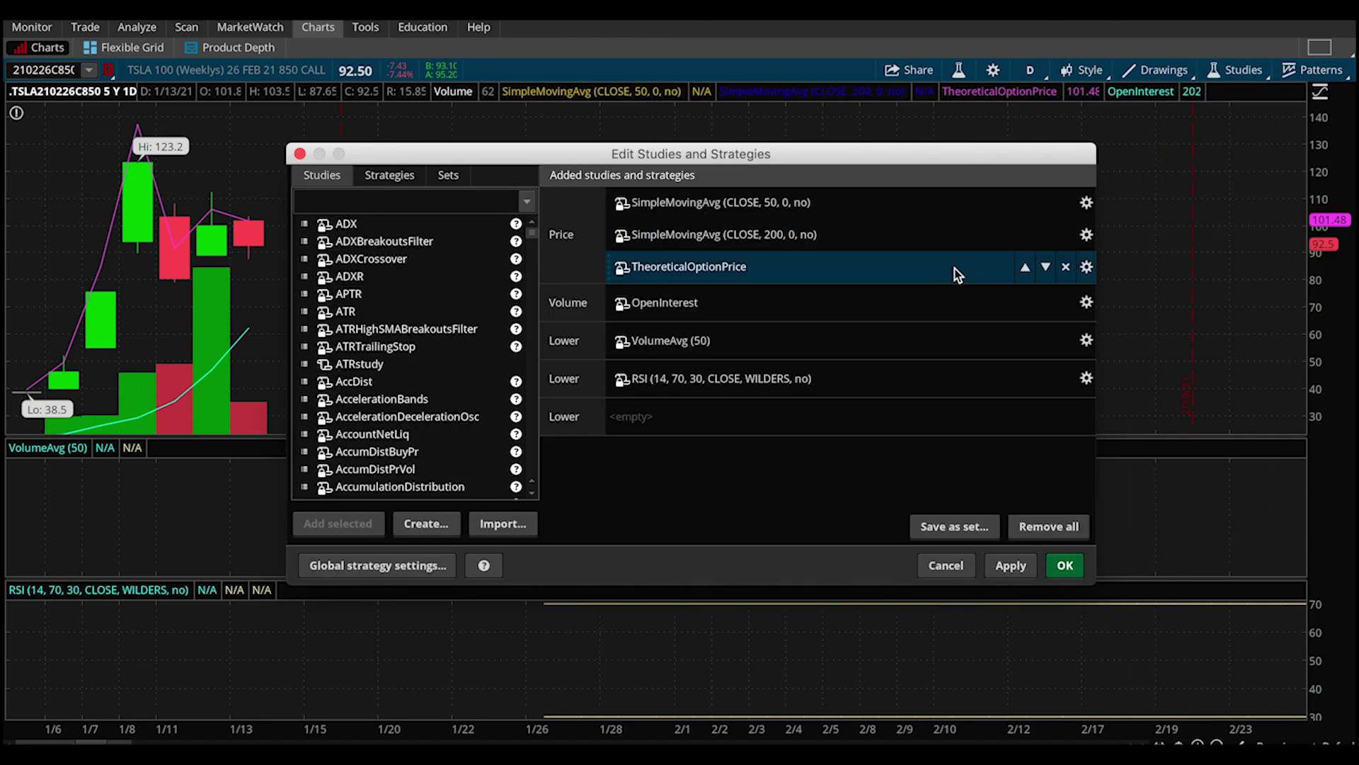
mouse_move(1022, 303)
click(1066, 303)
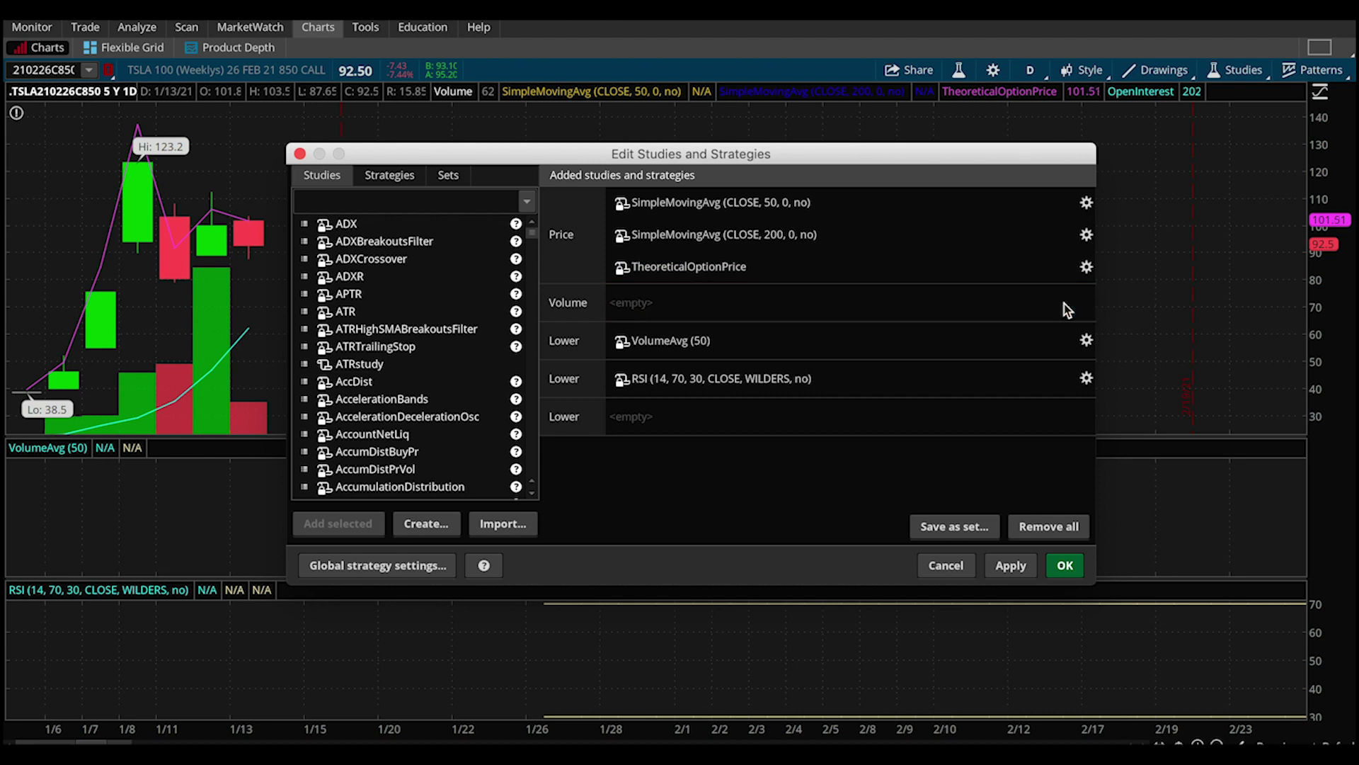
click(408, 206)
text(open)
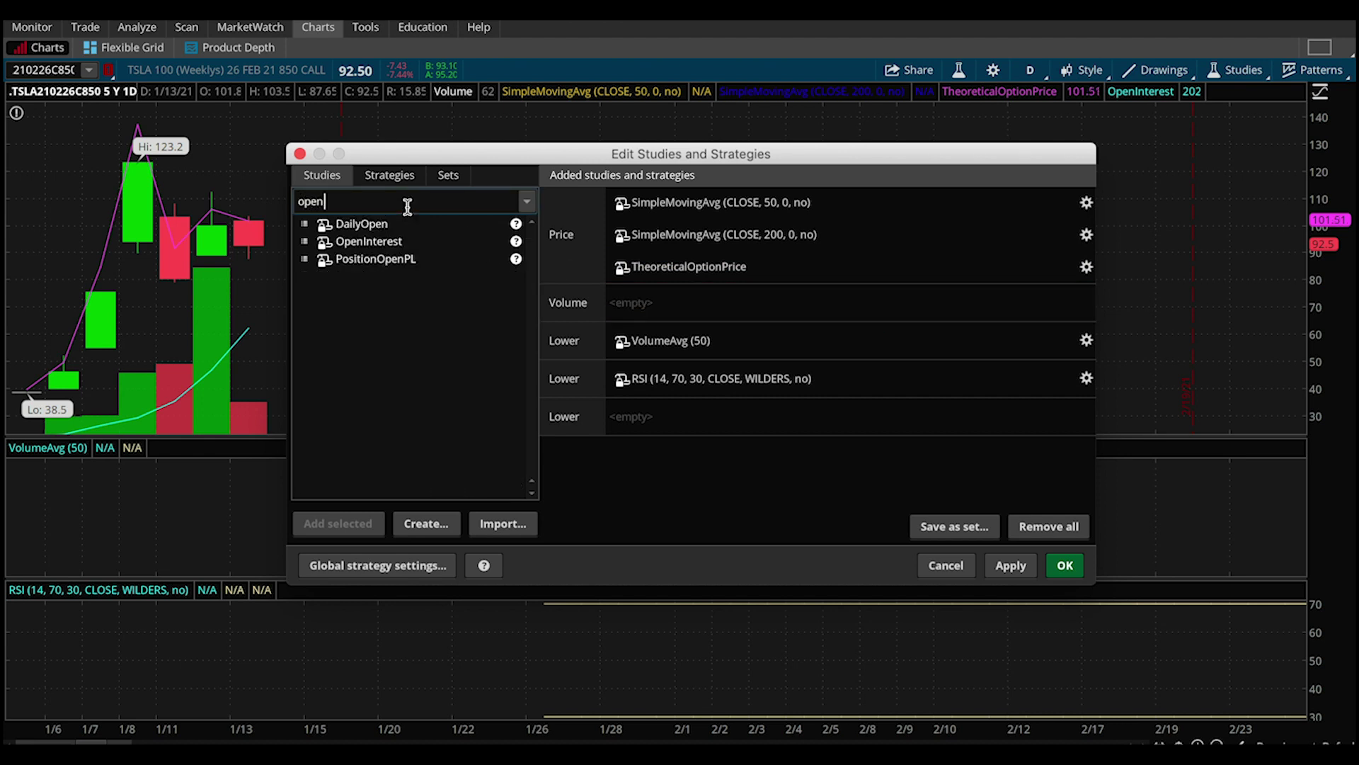
double_click(403, 244)
click(1067, 565)
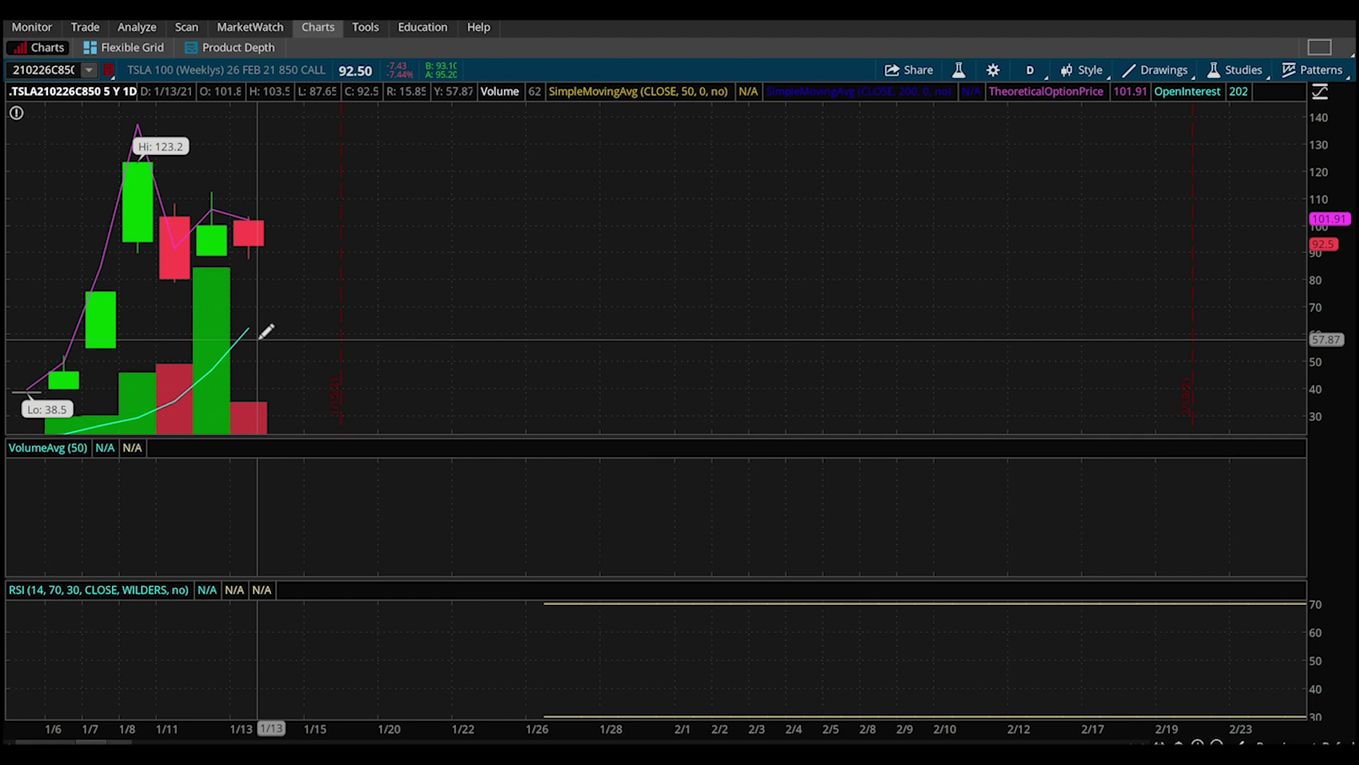
Step: Drag across the option chart to mark the 1/5 to 1/14 date span
drag(291, 324, 3, 319)
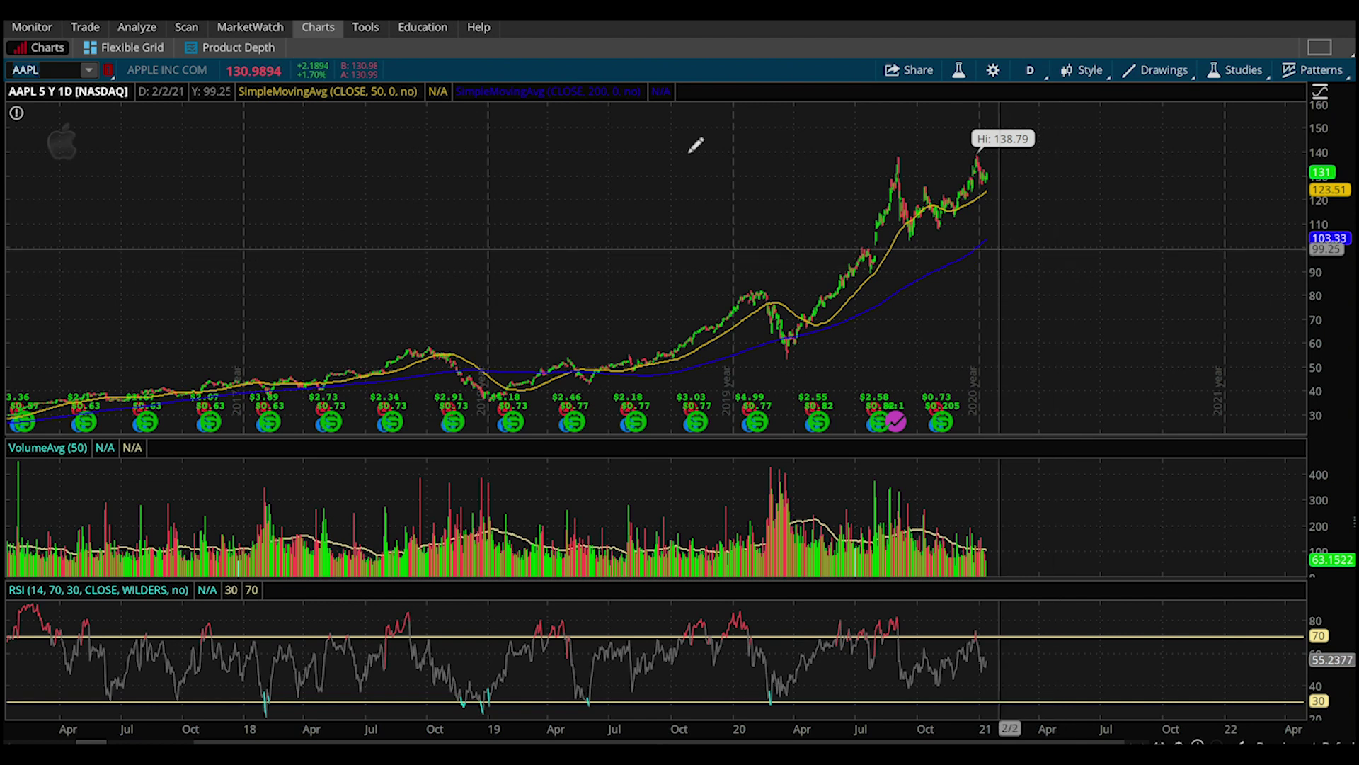
Step: On the Trade page, collapse the old series and expand AAPL's 26 FEB 21 strikes
click(85, 28)
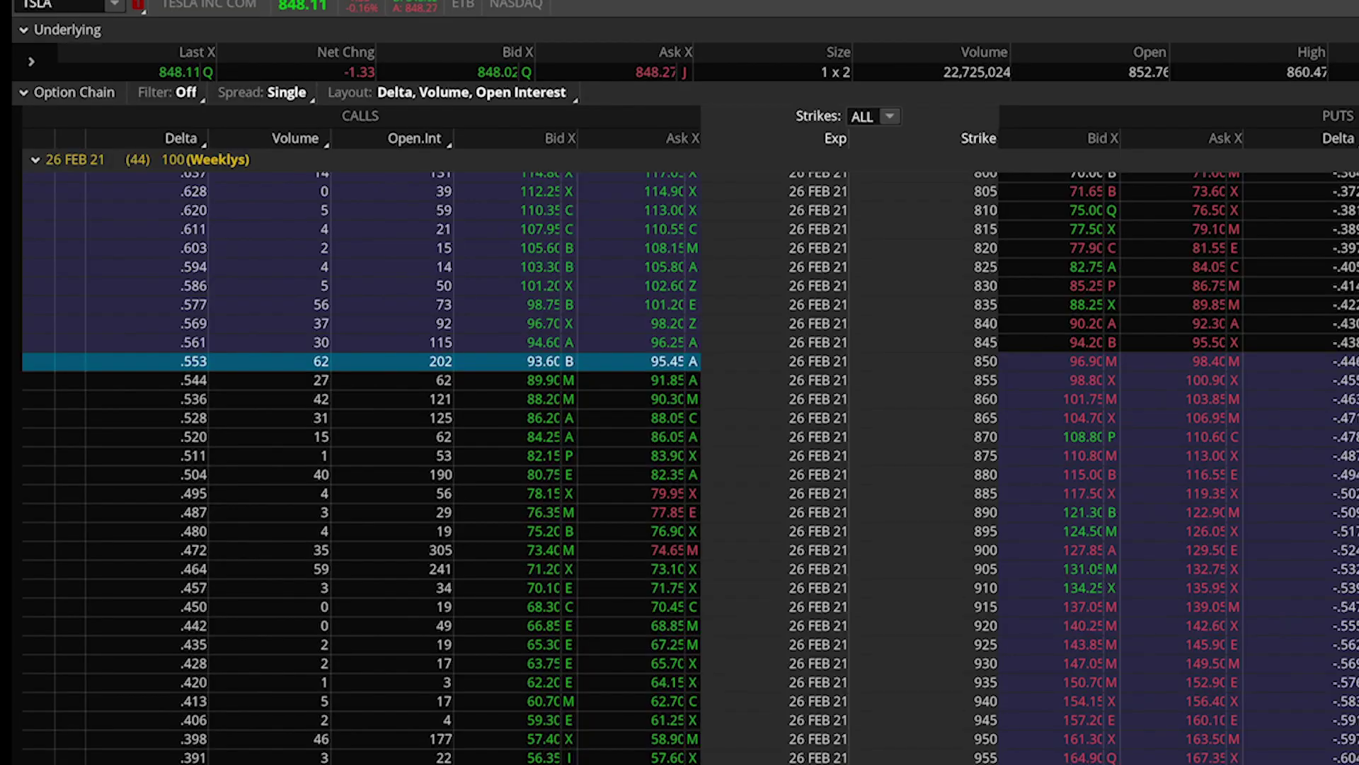
click(34, 161)
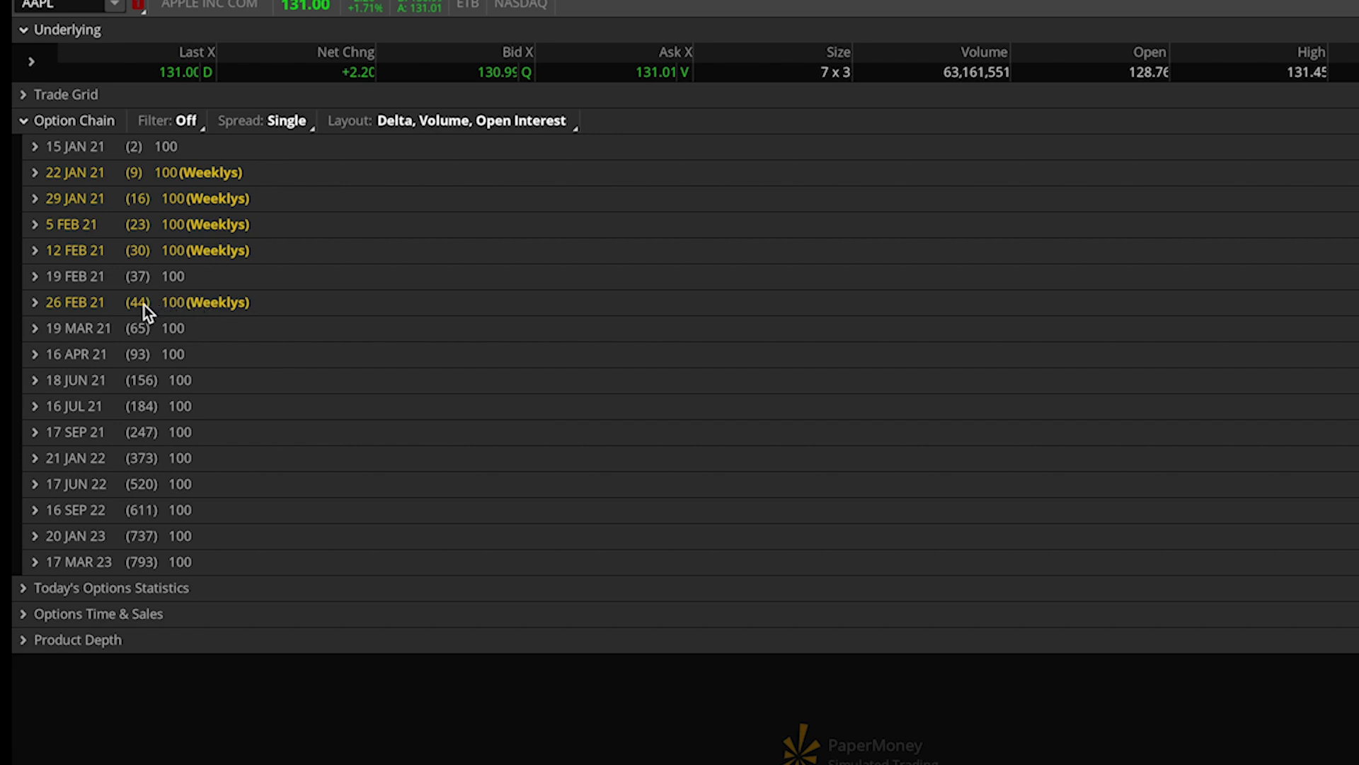
mouse_move(129, 306)
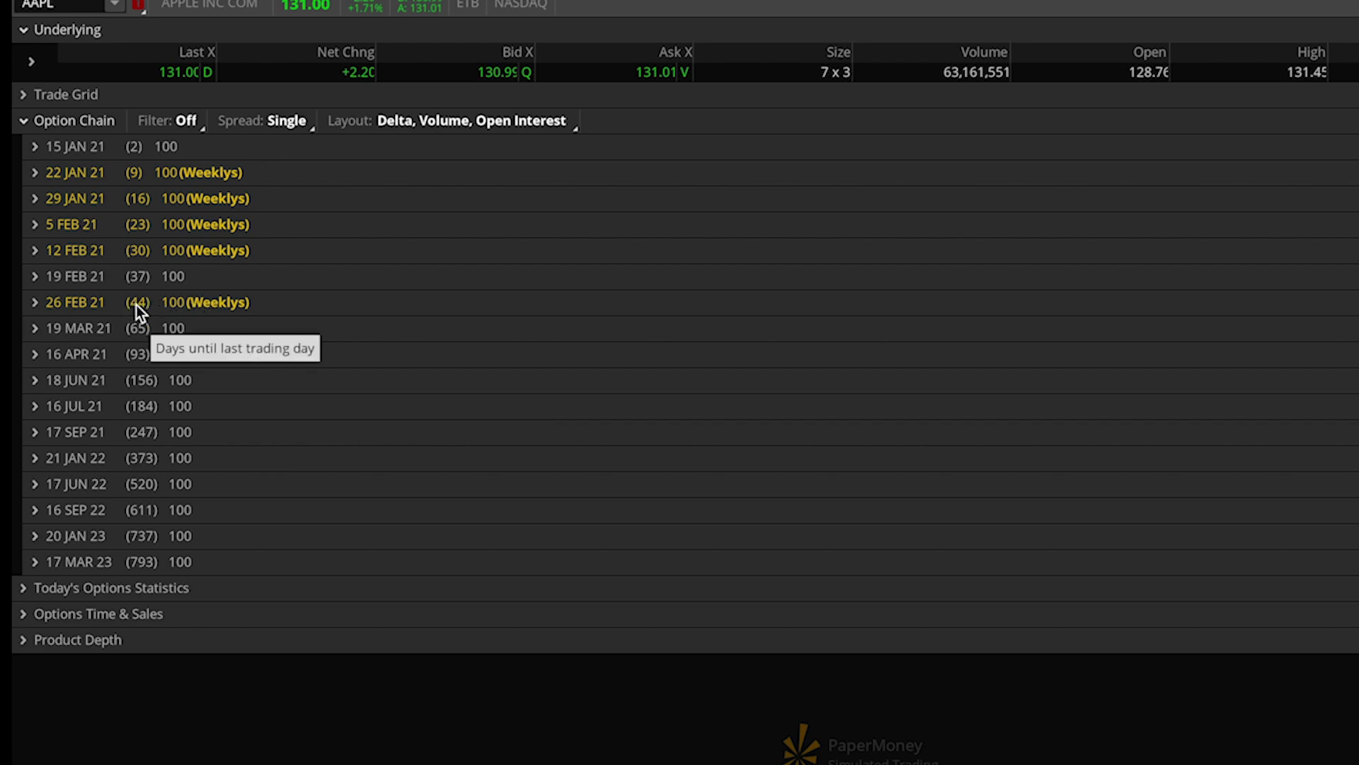
click(36, 303)
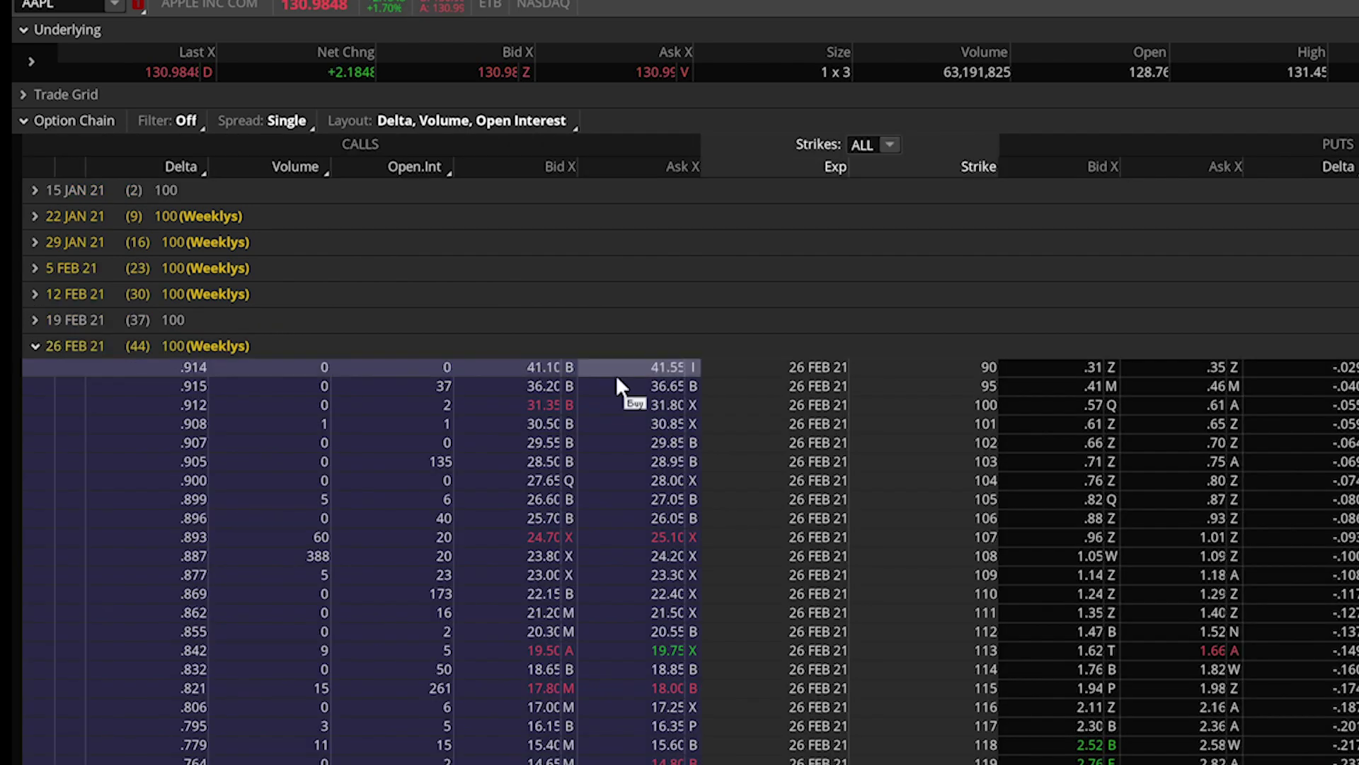
scroll(617, 383, down, 8)
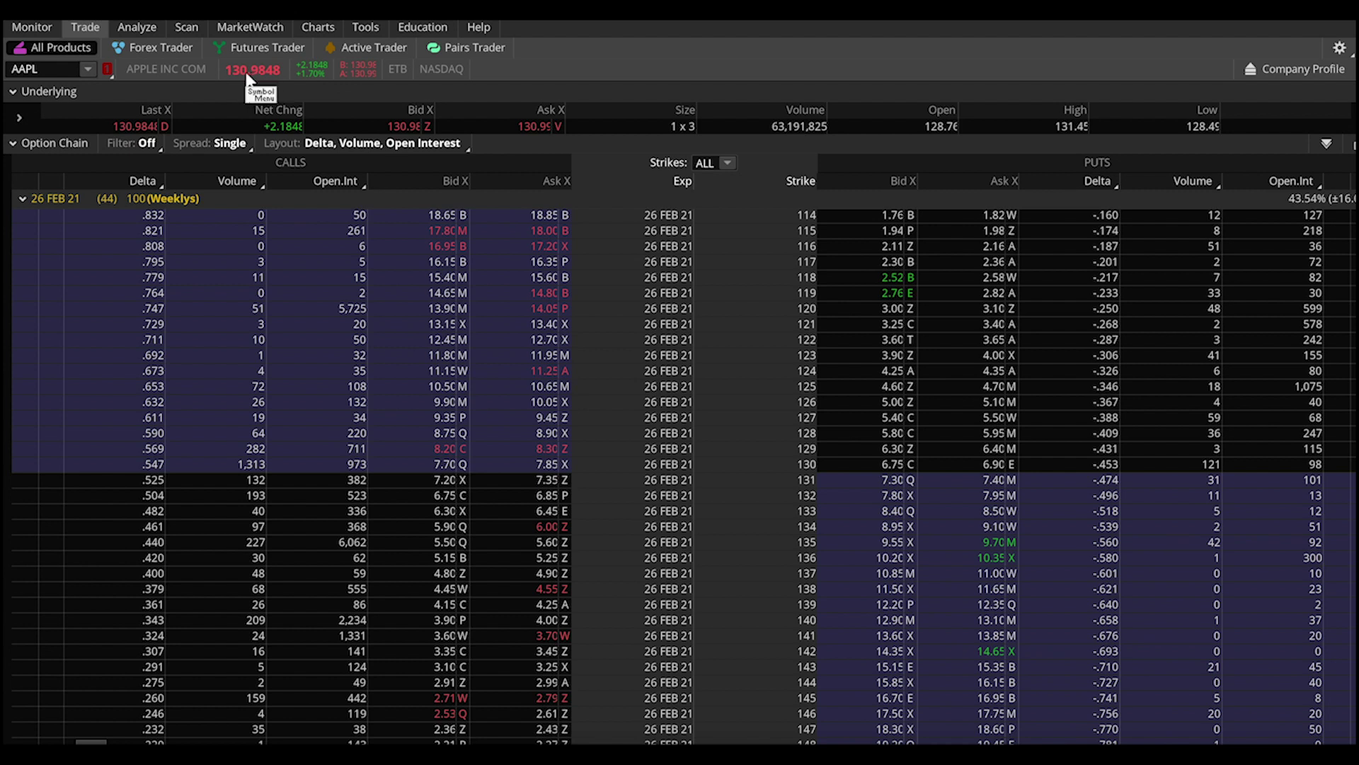
scroll(625, 466, down, 2)
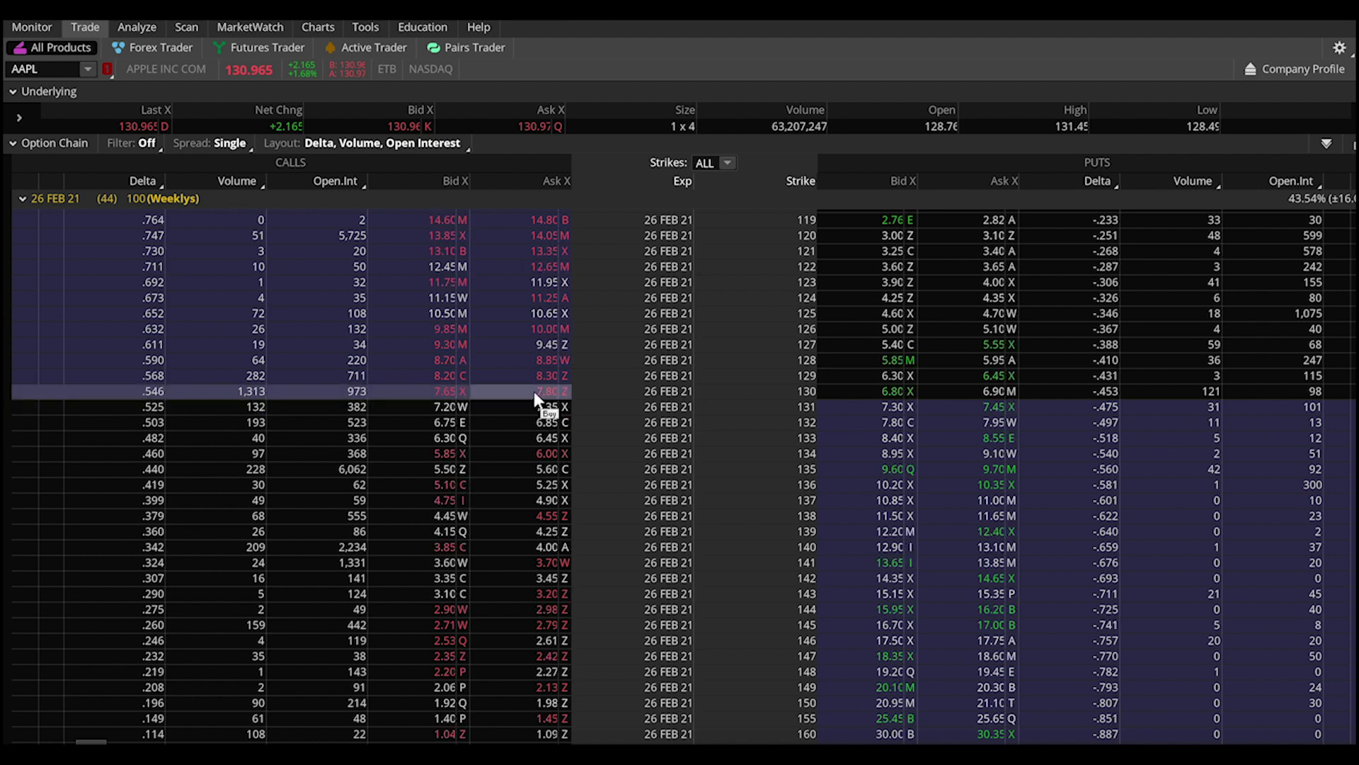
Step: Copy the AAPL 130 call symbol and chart it by entering 210226C130 after AAPL
click(534, 391)
right_click(534, 390)
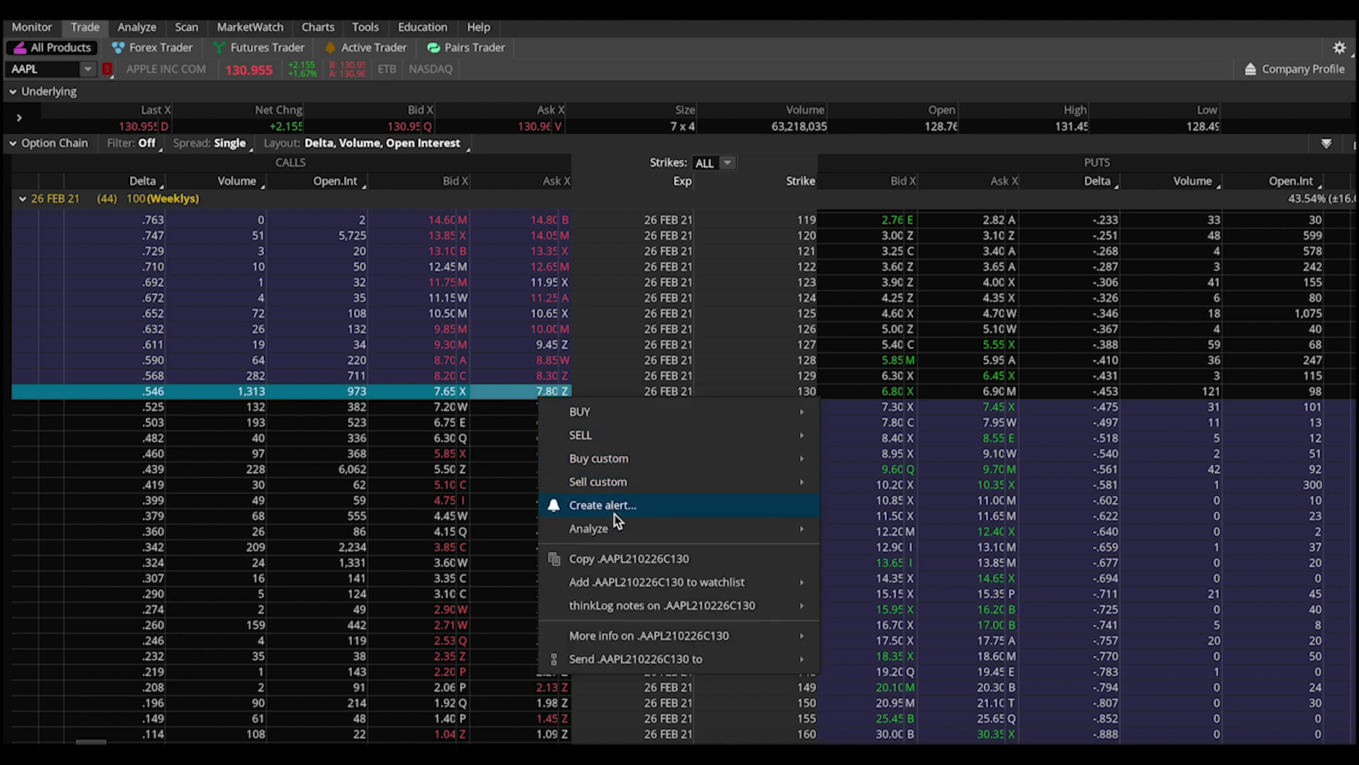
click(621, 559)
mouse_move(139, 32)
mouse_move(301, 33)
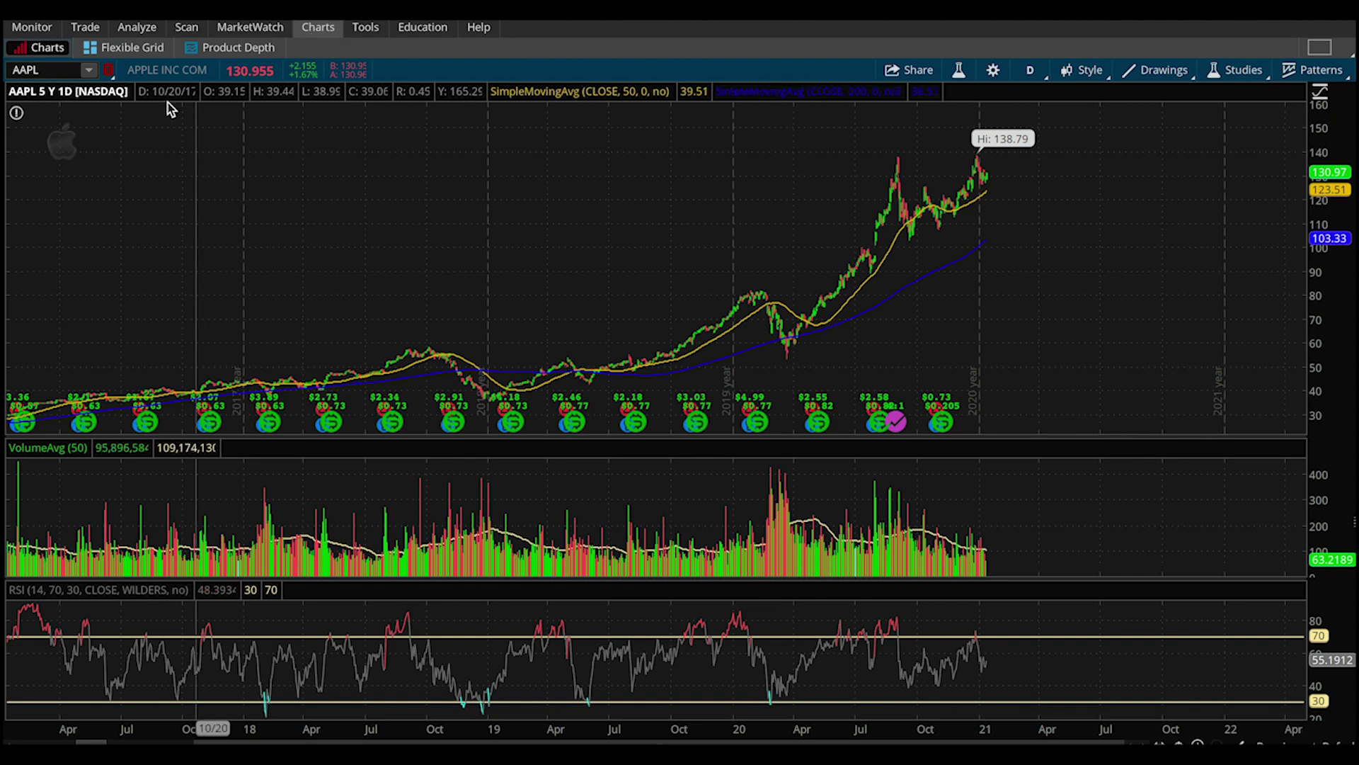
click(46, 71)
text(210226C130)
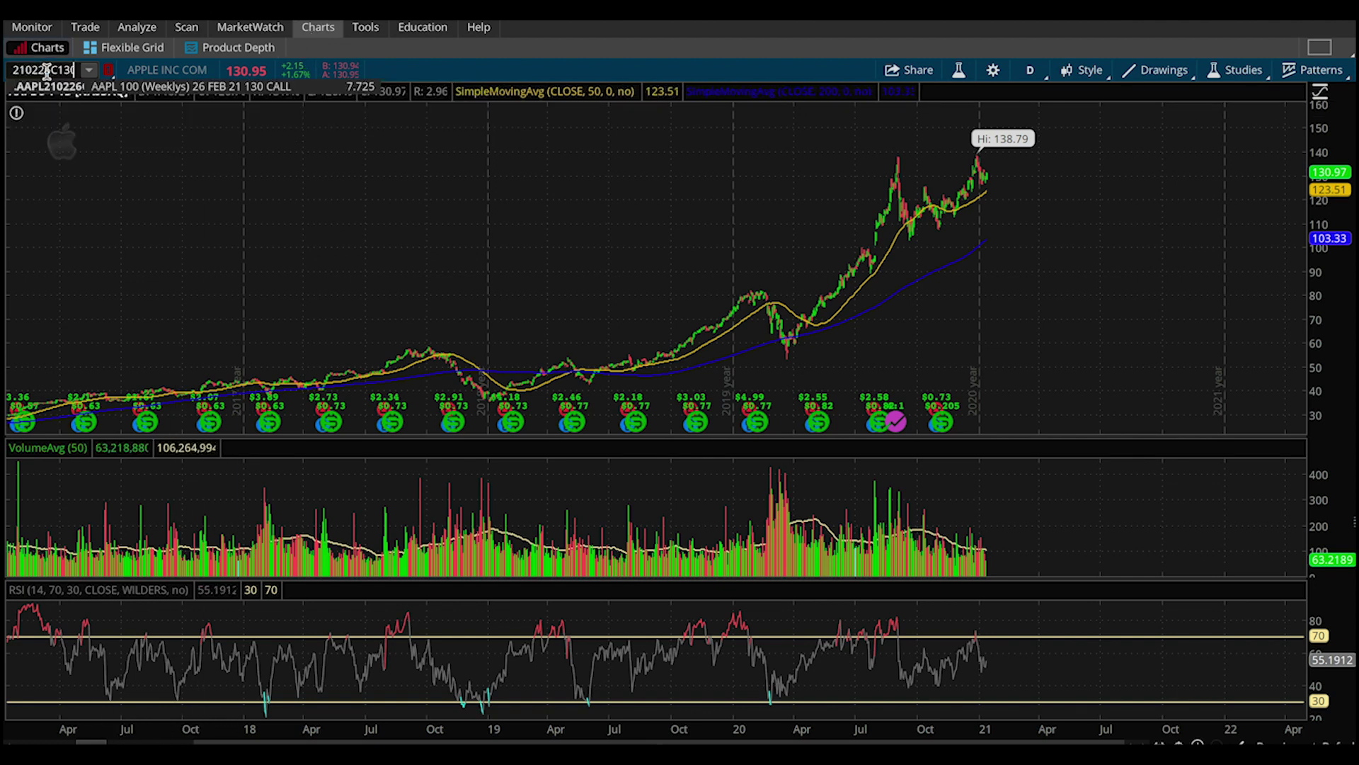
key(Return)
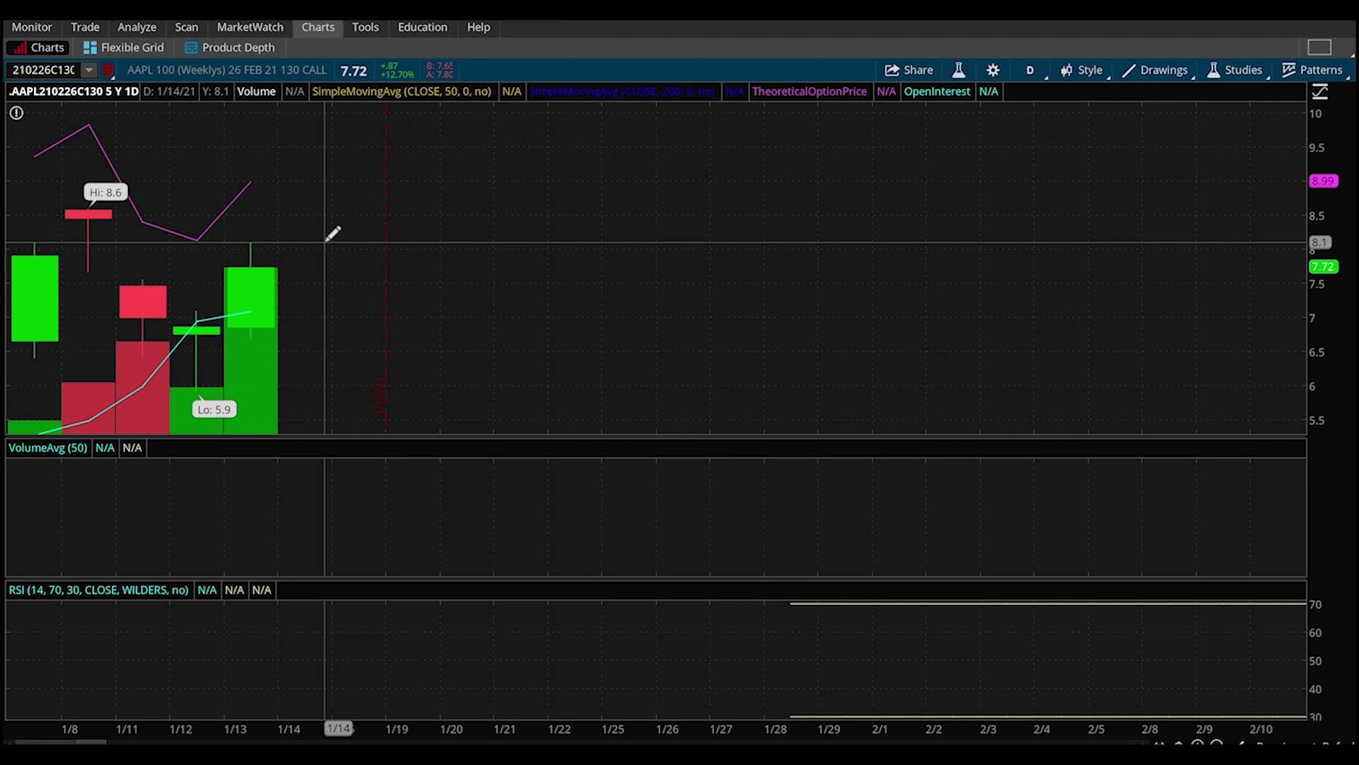